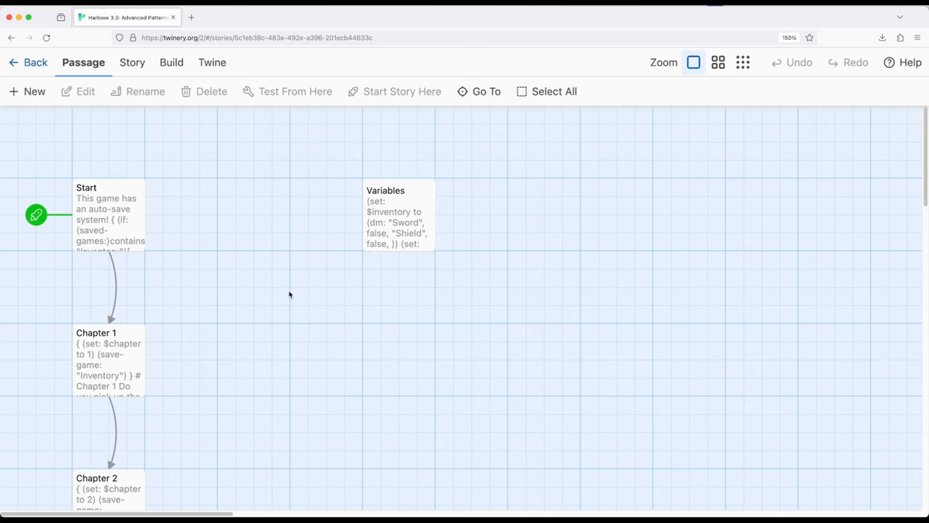
pyautogui.doubleClick(108, 202)
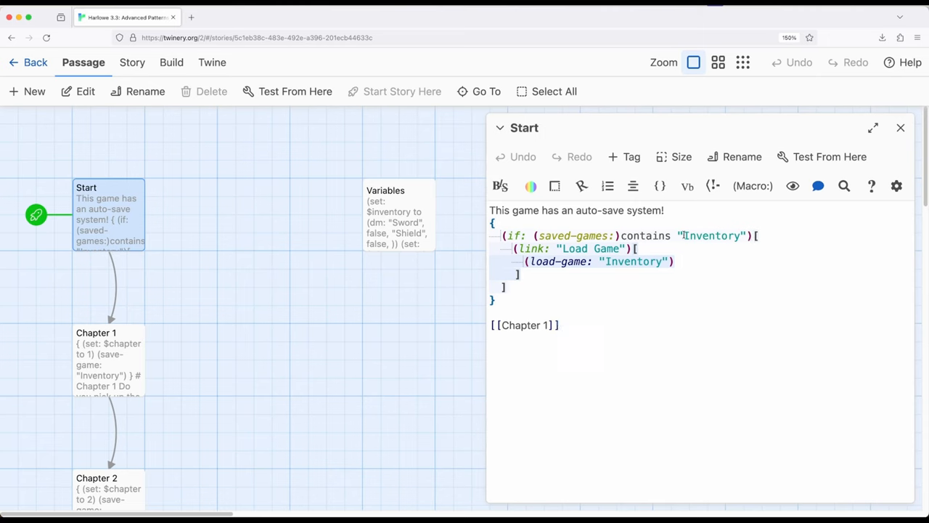
pyautogui.moveTo(684, 235); pyautogui.dragTo(737, 235)
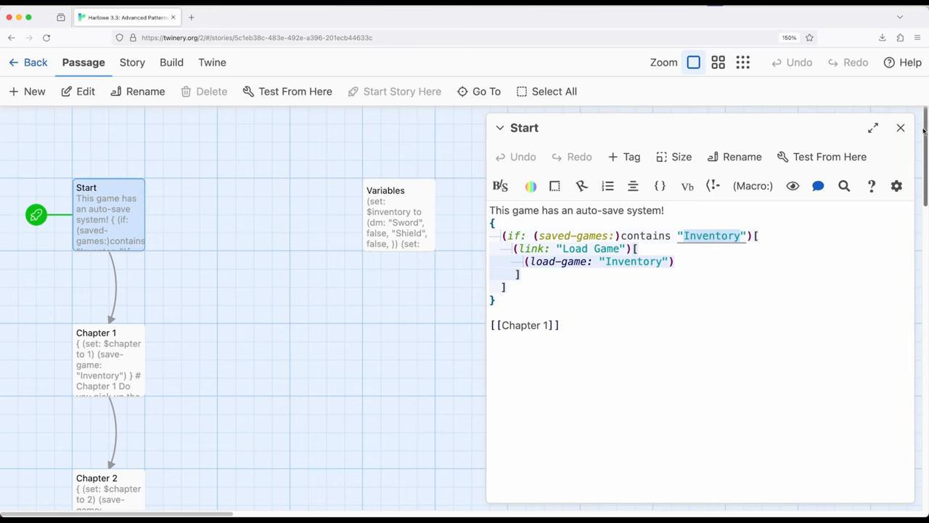
# Leave the Start passage and highlight Chapter 1's (set: $chapter to 1) line in its editor
pyautogui.click(901, 127)
pyautogui.click(267, 259)
pyautogui.scroll(-4, 231, 222)
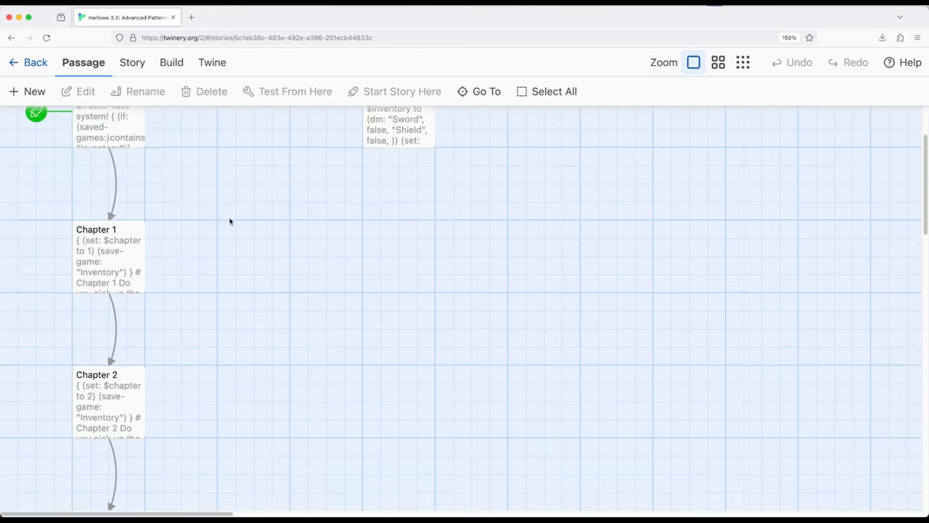
pyautogui.scroll(-2, 231, 222)
pyautogui.scroll(1, 231, 222)
pyautogui.doubleClick(109, 238)
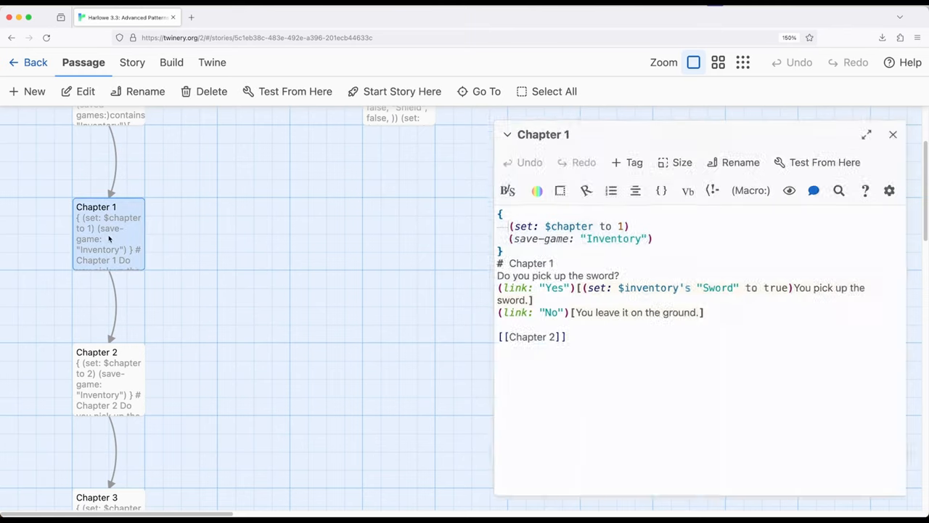
pyautogui.moveTo(502, 224); pyautogui.dragTo(653, 224)
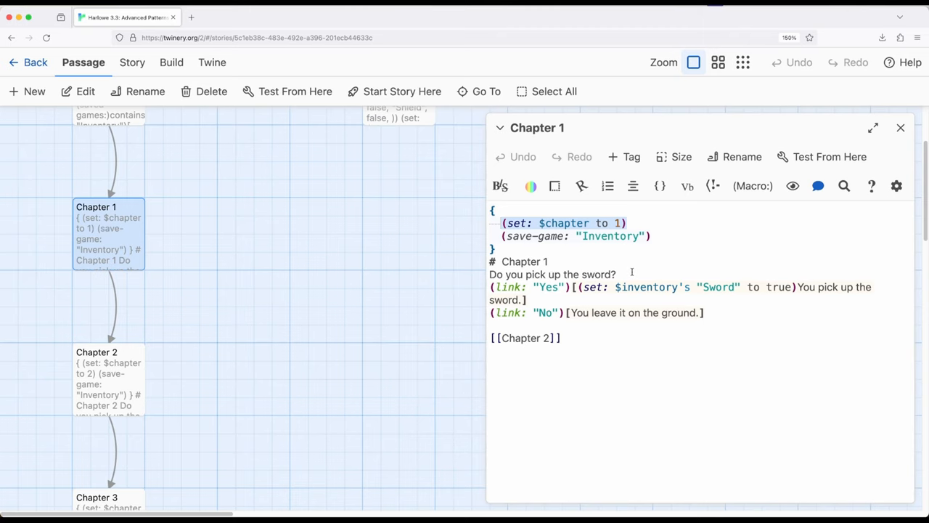
pyautogui.click(900, 128)
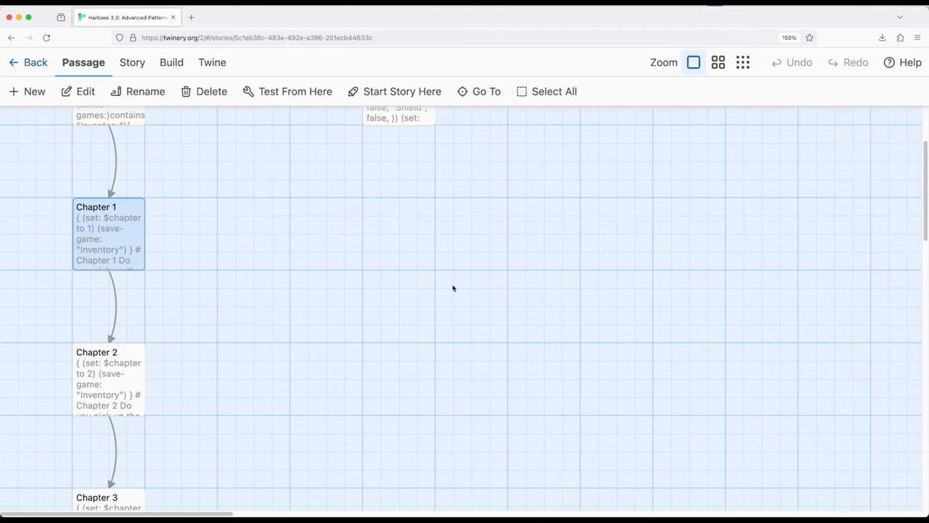
pyautogui.scroll(4, 426, 248)
pyautogui.doubleClick(400, 218)
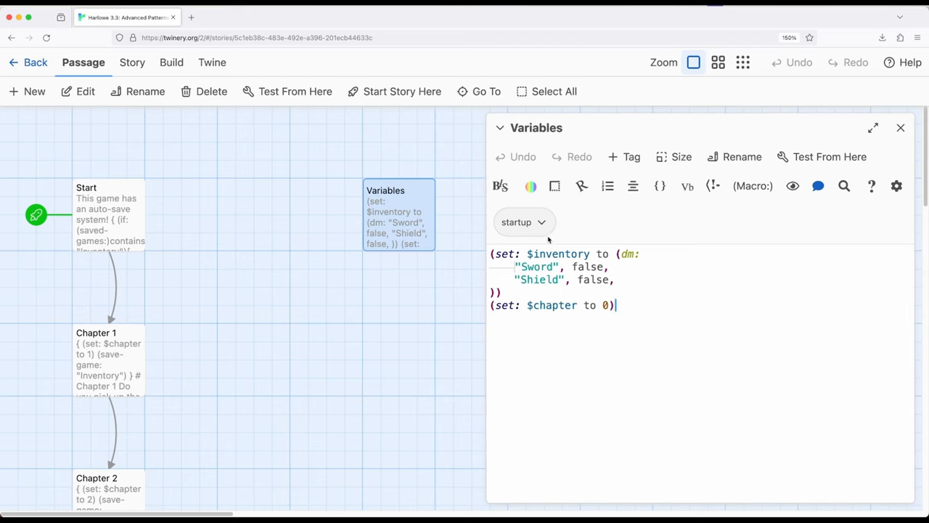
pyautogui.moveTo(489, 253); pyautogui.dragTo(509, 291)
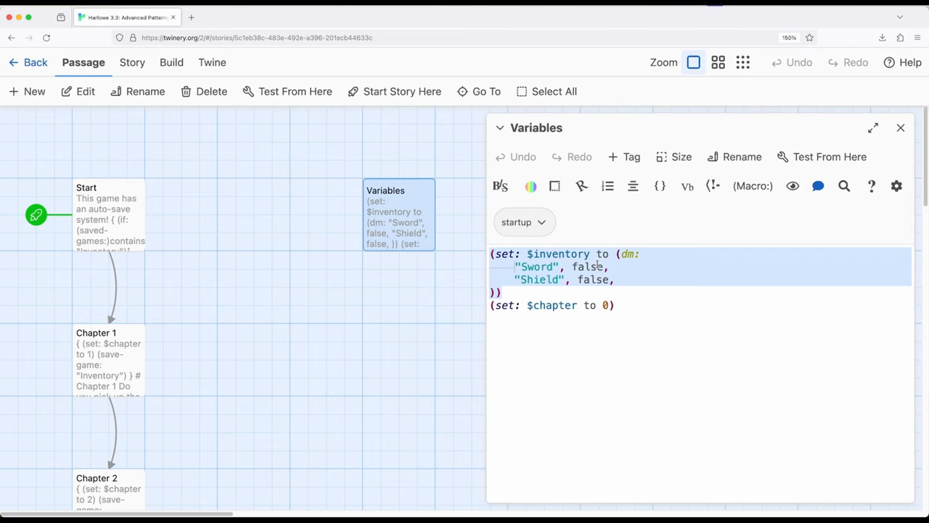
pyautogui.moveTo(624, 306); pyautogui.dragTo(485, 311)
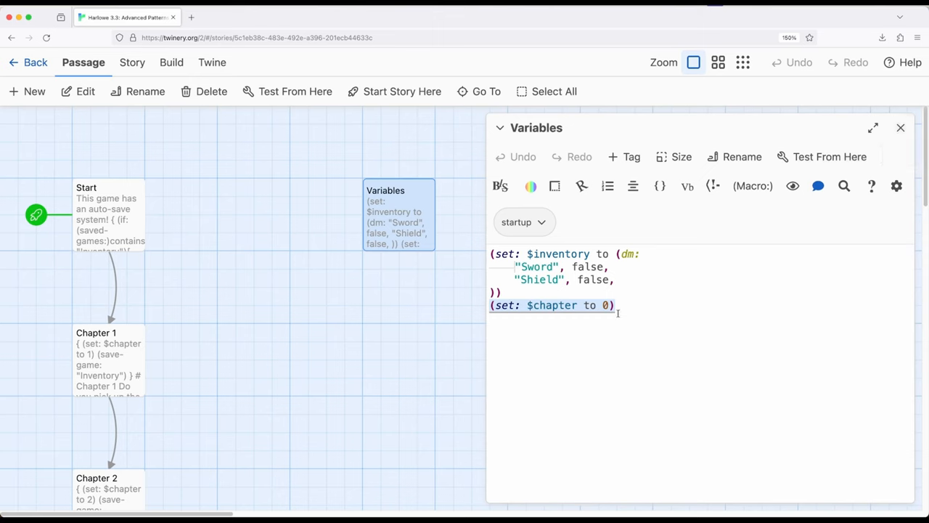
pyautogui.click(901, 128)
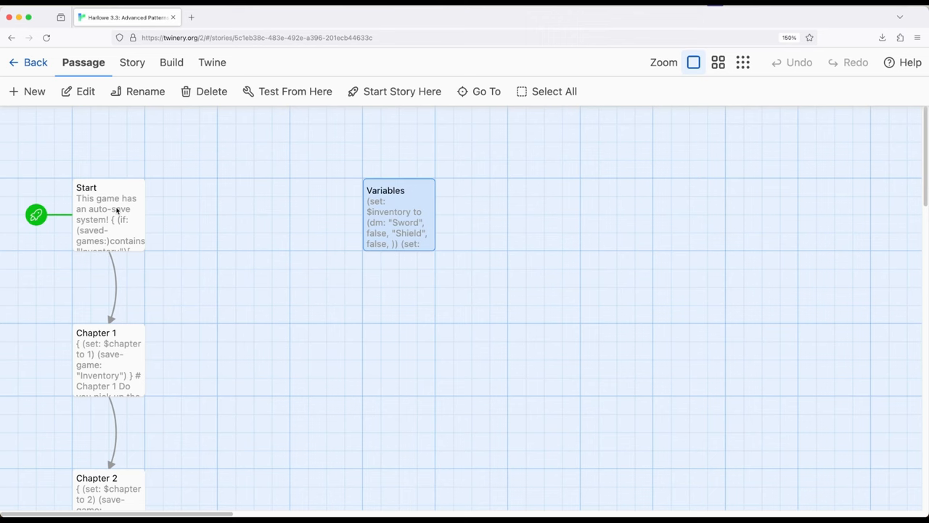
# Highlight Start's (if: (saved-games:) contains "Inventory") block that offers Load Game
pyautogui.doubleClick(116, 210)
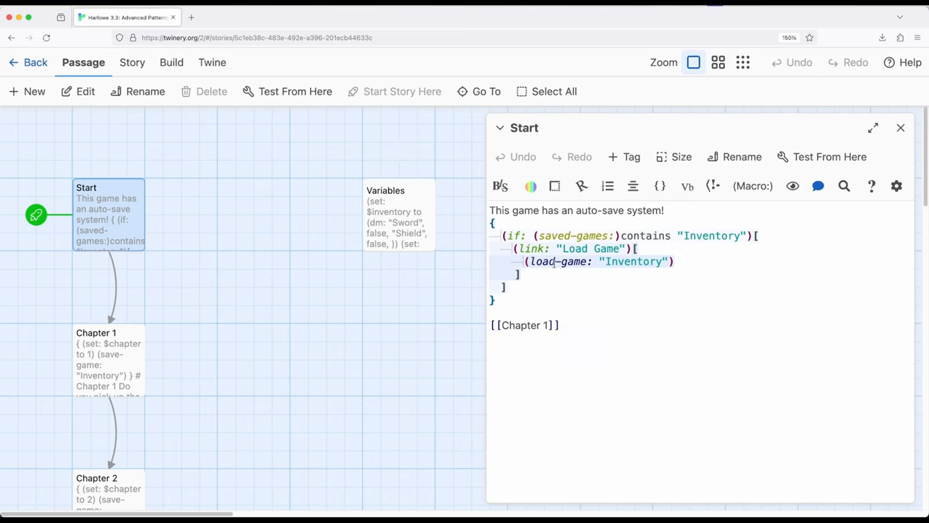
pyautogui.moveTo(503, 236); pyautogui.dragTo(533, 283)
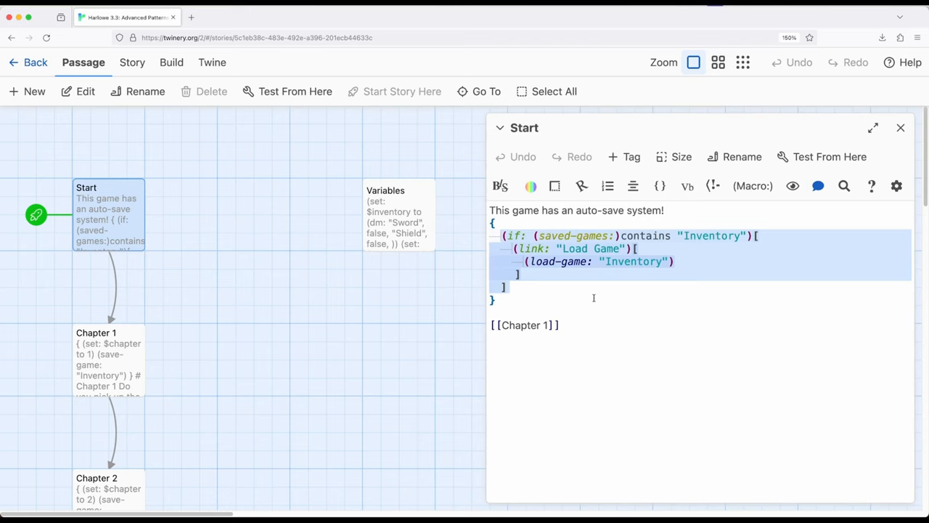
pyautogui.click(594, 298)
# Play from the start answering No to the sword and No to the shield, reaching Chapter 3
pyautogui.click(900, 128)
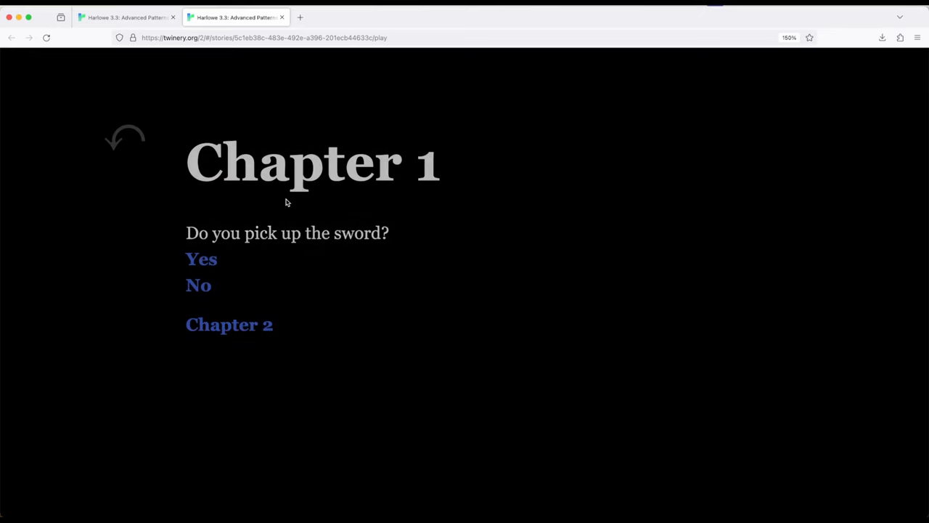
pyautogui.click(208, 287)
pyautogui.click(241, 326)
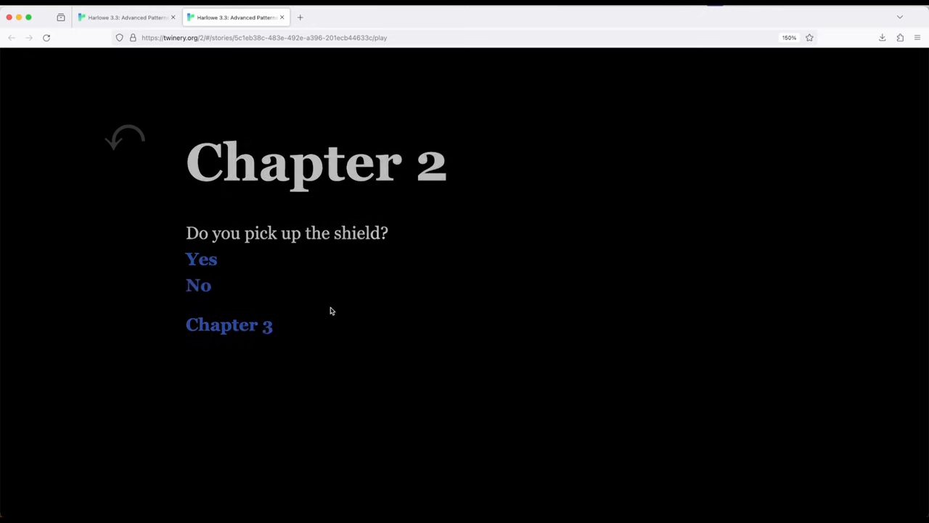
pyautogui.click(198, 284)
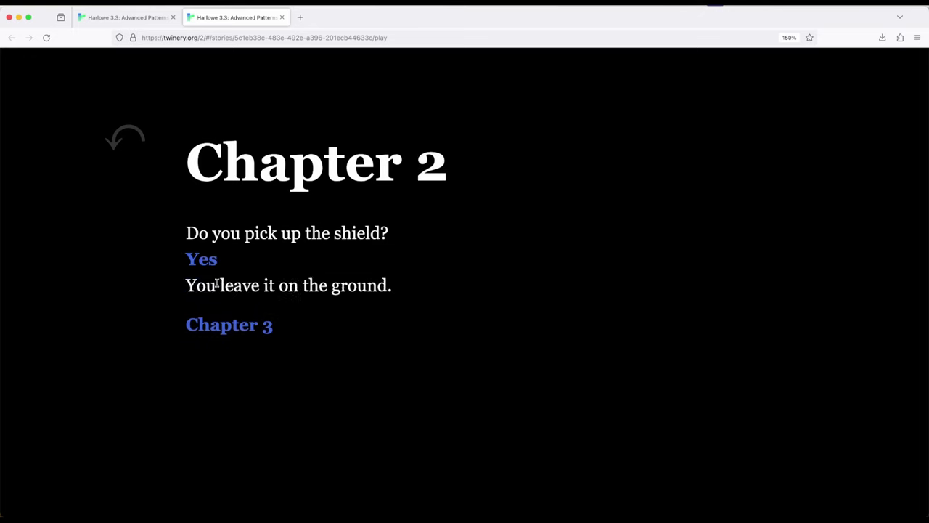
pyautogui.click(224, 328)
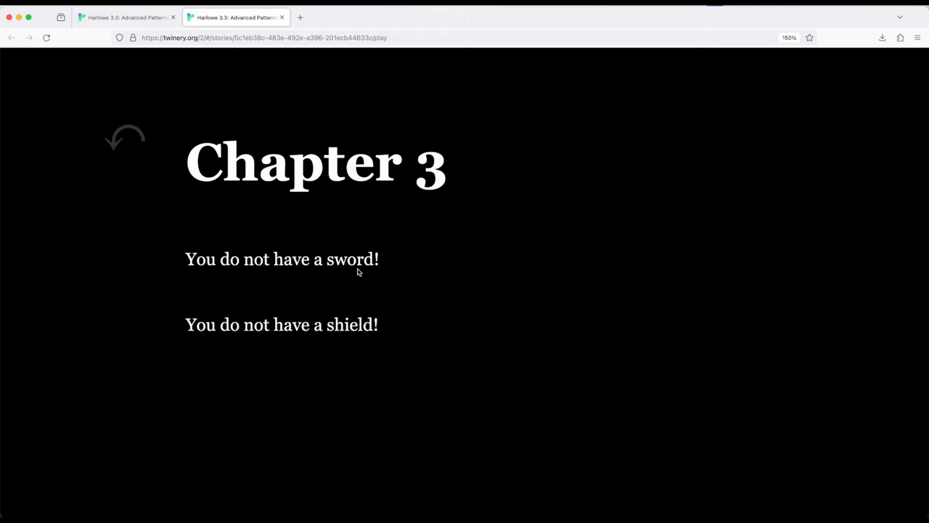
# Restart play and use Load Game to confirm it resumes on the Chapter 3 page
pyautogui.click(284, 18)
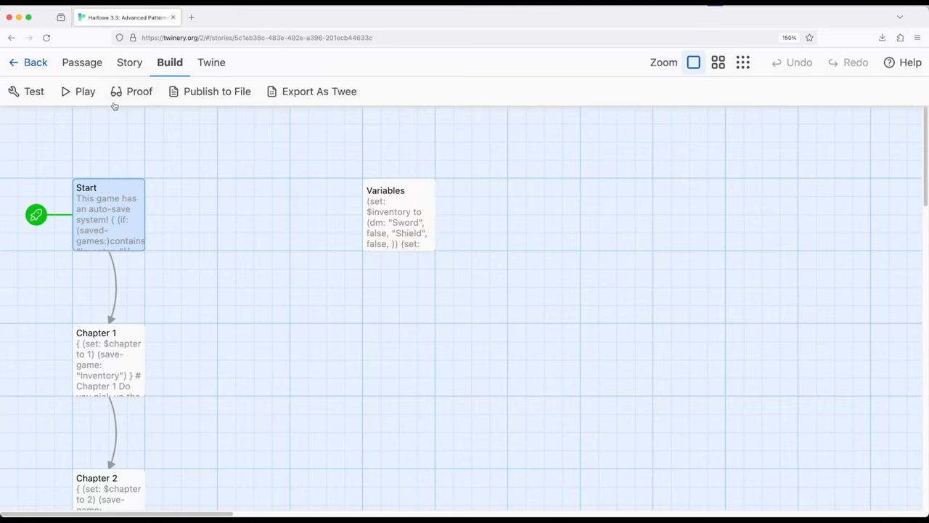
pyautogui.click(85, 91)
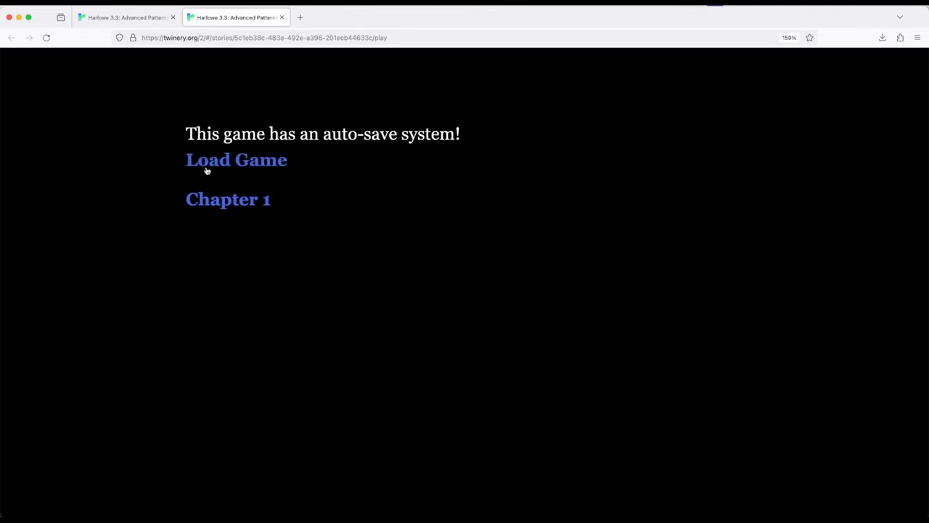
pyautogui.click(232, 162)
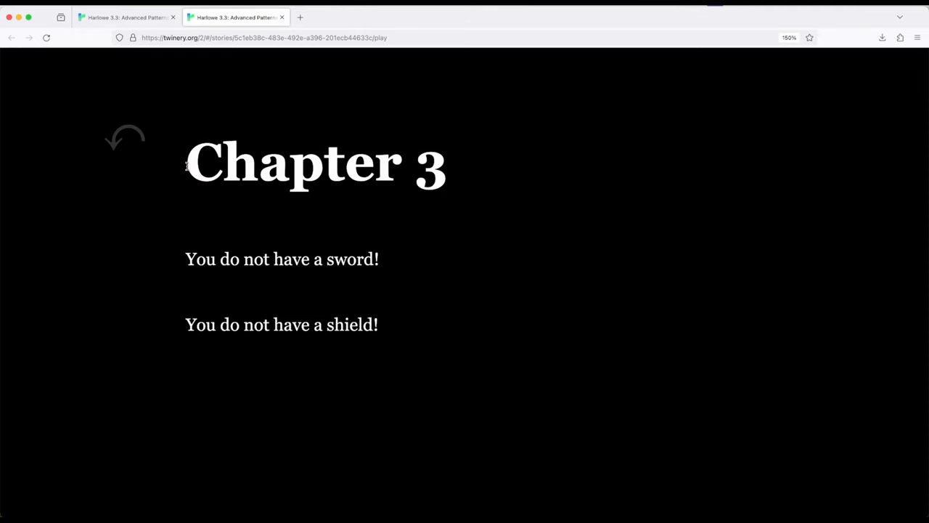
pyautogui.moveTo(186, 165); pyautogui.dragTo(452, 330)
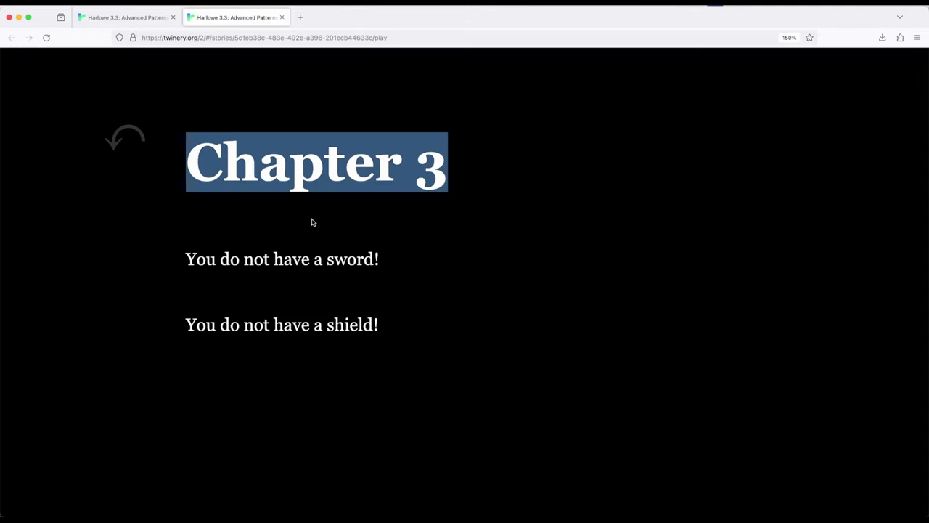
pyautogui.click(452, 331)
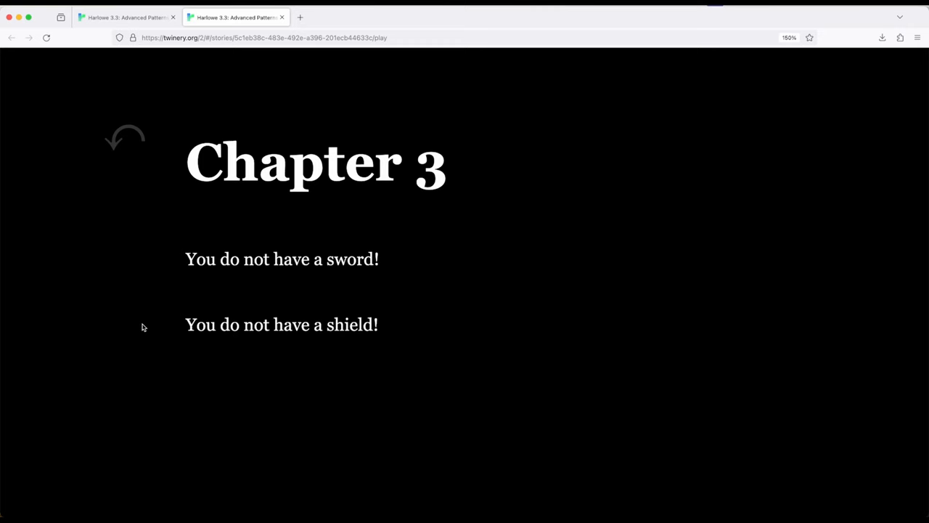
# Undo back to Chapter 2, take the shield, and reach Chapter 3's 'You have the shield' ending
pyautogui.click(127, 150)
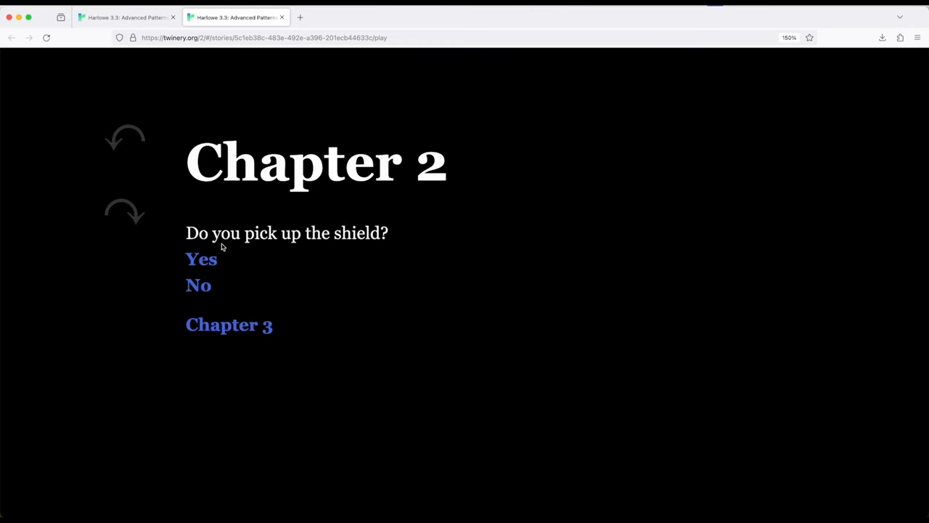
pyautogui.click(201, 259)
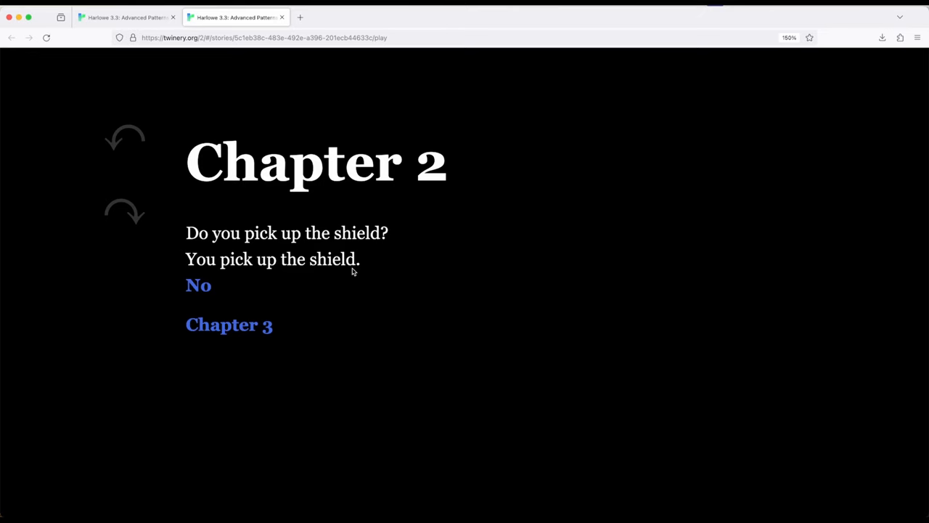
pyautogui.click(233, 325)
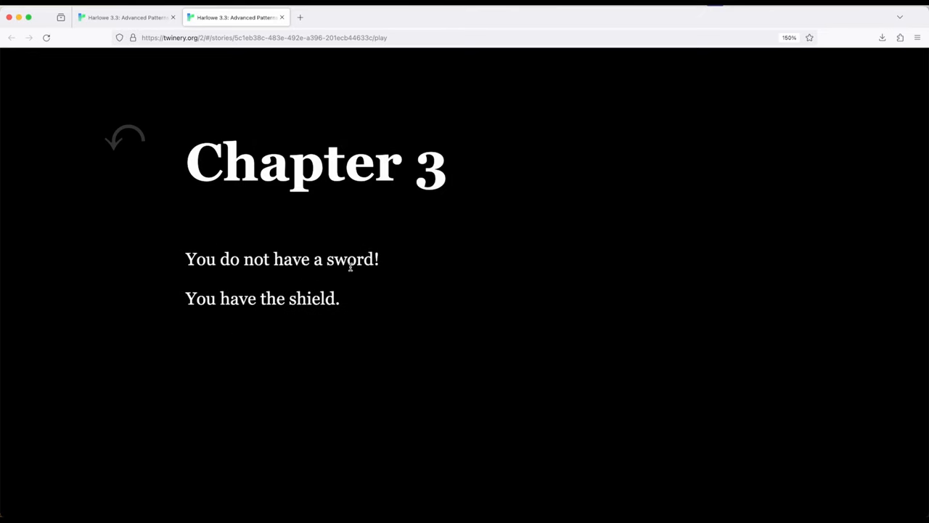
pyautogui.click(283, 17)
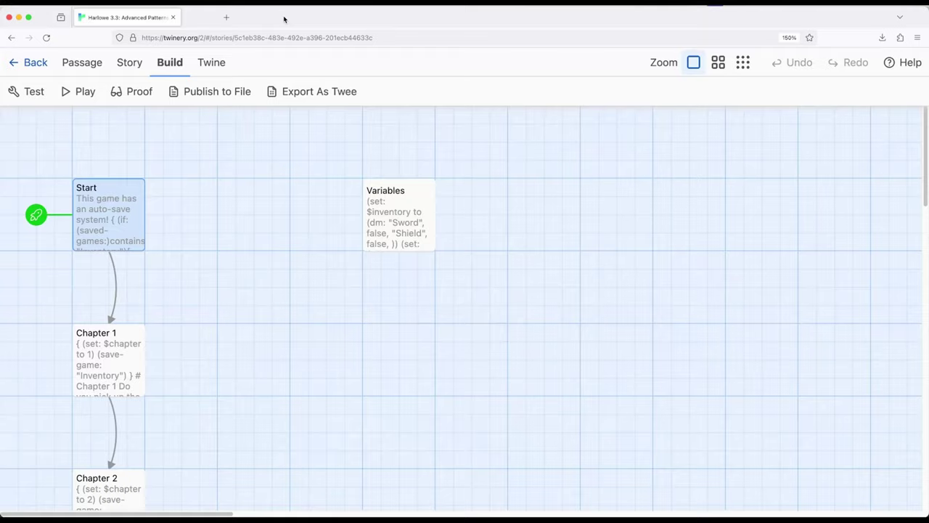
# Play again and Load Game to show Chapter 3 now reporting the shield
pyautogui.click(84, 91)
pyautogui.click(225, 159)
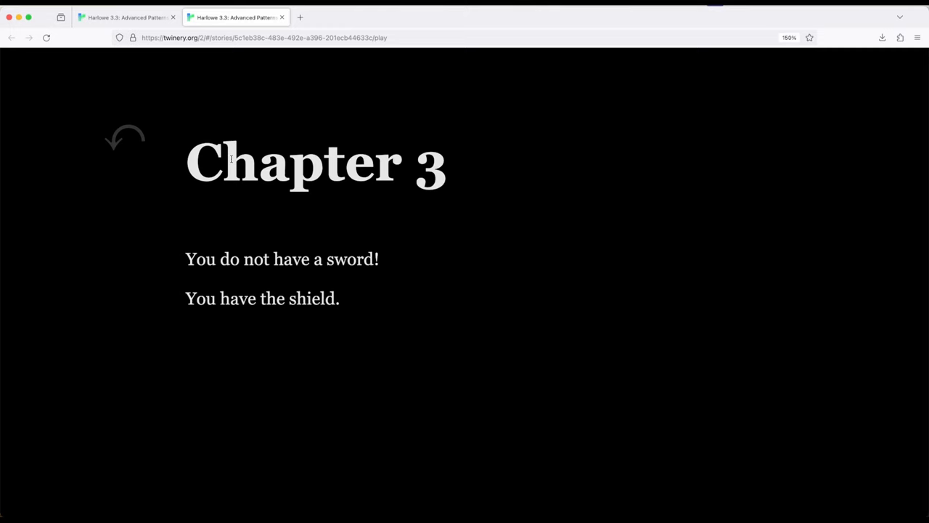
pyautogui.moveTo(206, 152); pyautogui.dragTo(419, 321)
pyautogui.click(463, 311)
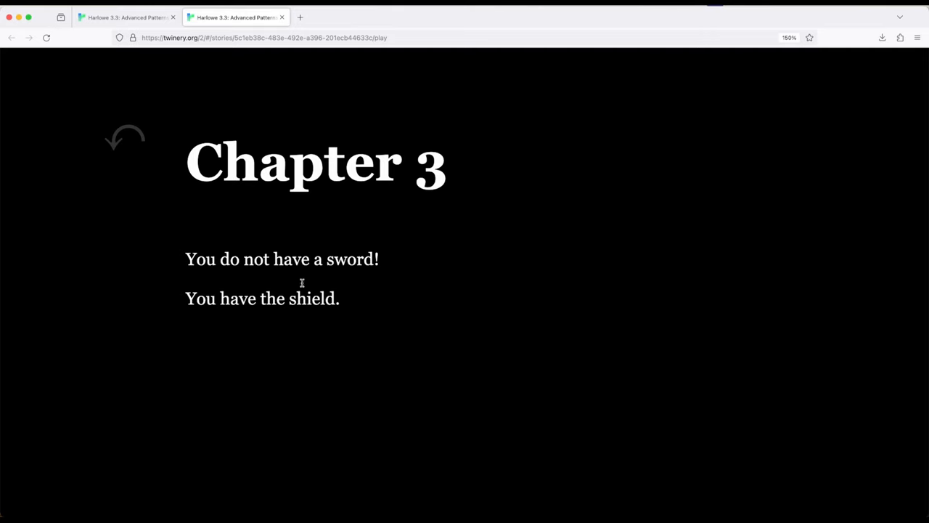
# Step back to Chapter 2 and highlight its shield-pickup passage text
pyautogui.click(115, 142)
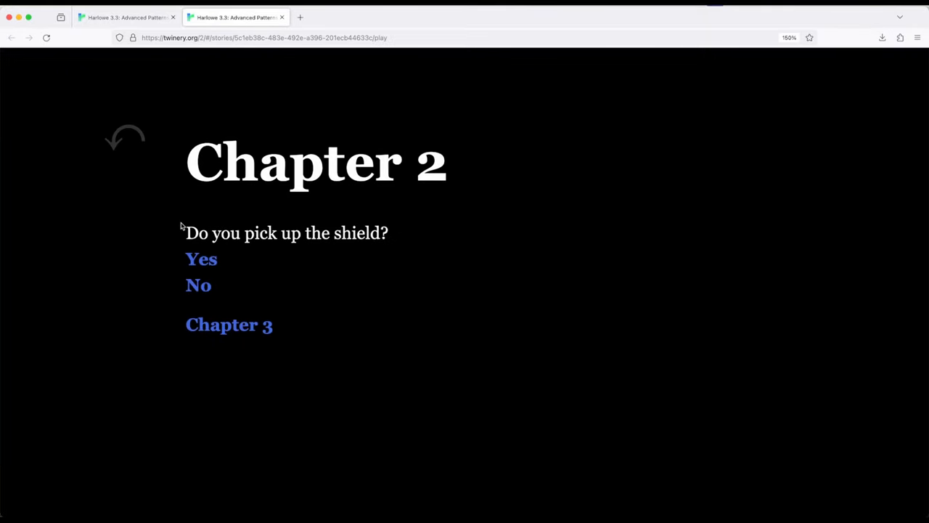
pyautogui.moveTo(178, 231)
pyautogui.mouseDown()
pyautogui.moveTo(250, 239)
pyautogui.moveTo(330, 331)
pyautogui.mouseUp()
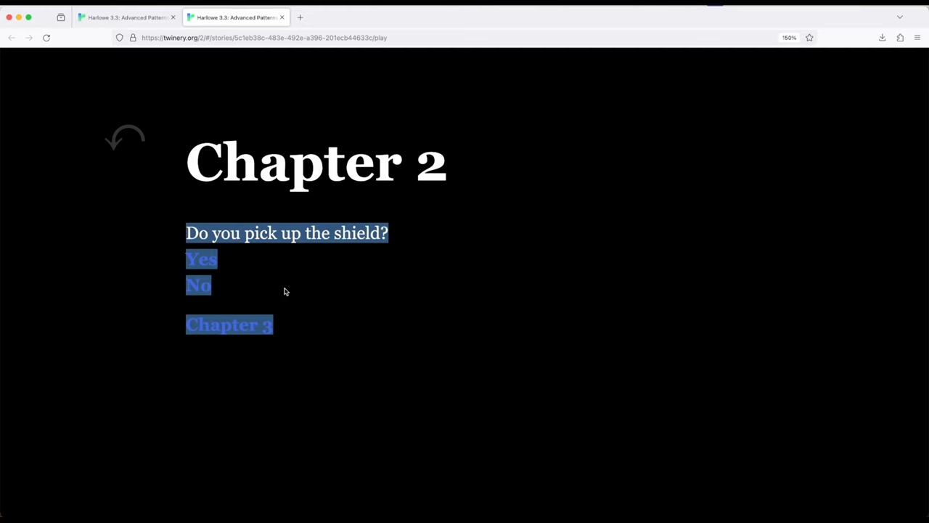
pyautogui.click(326, 270)
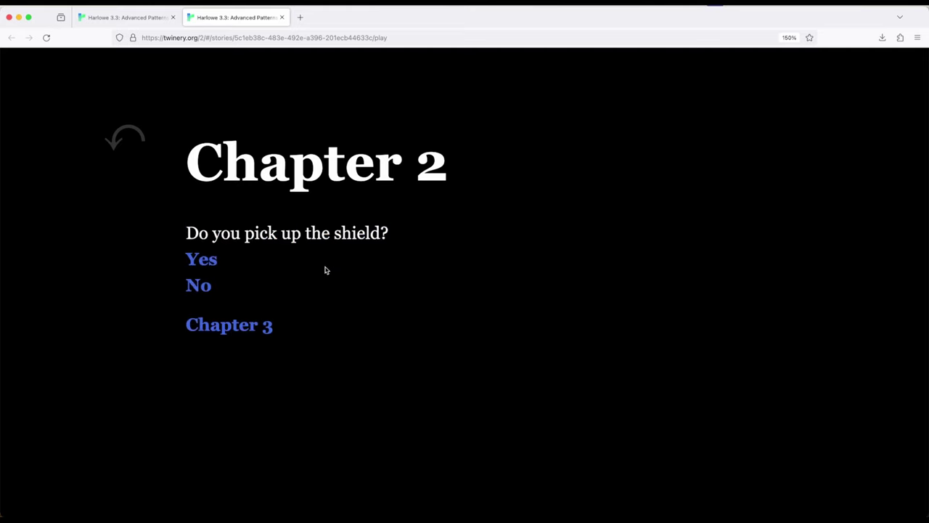
# End the playtest and highlight Chapter 1's save-game line for the Inventory slot, then close it
pyautogui.click(282, 18)
pyautogui.click(171, 301)
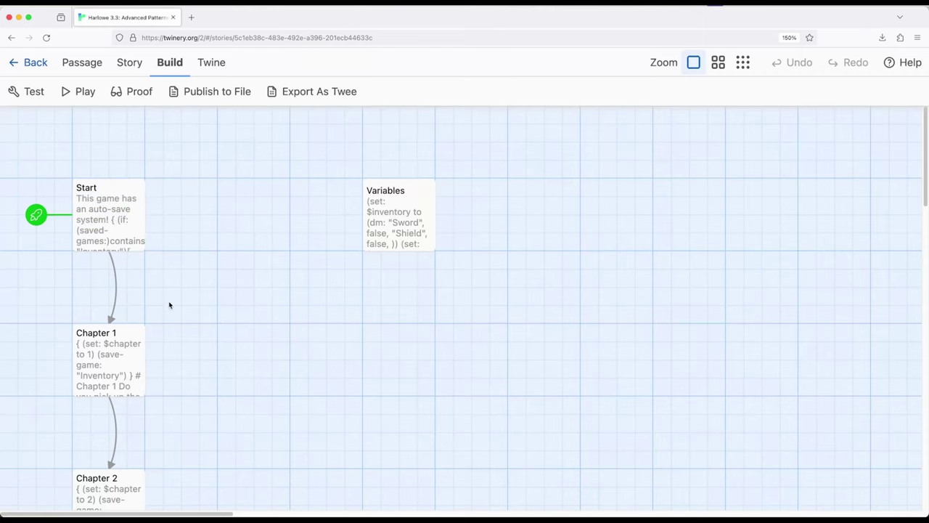
pyautogui.doubleClick(113, 355)
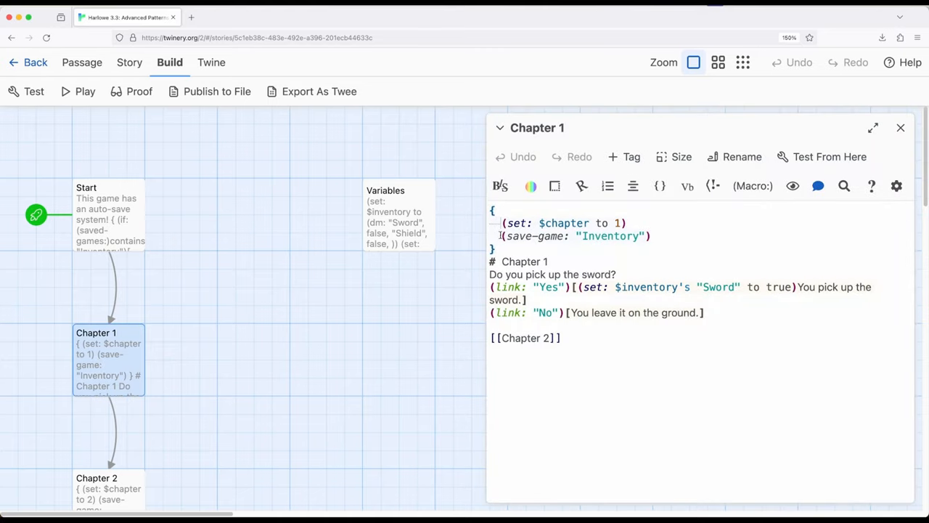
pyautogui.moveTo(501, 236); pyautogui.dragTo(658, 237)
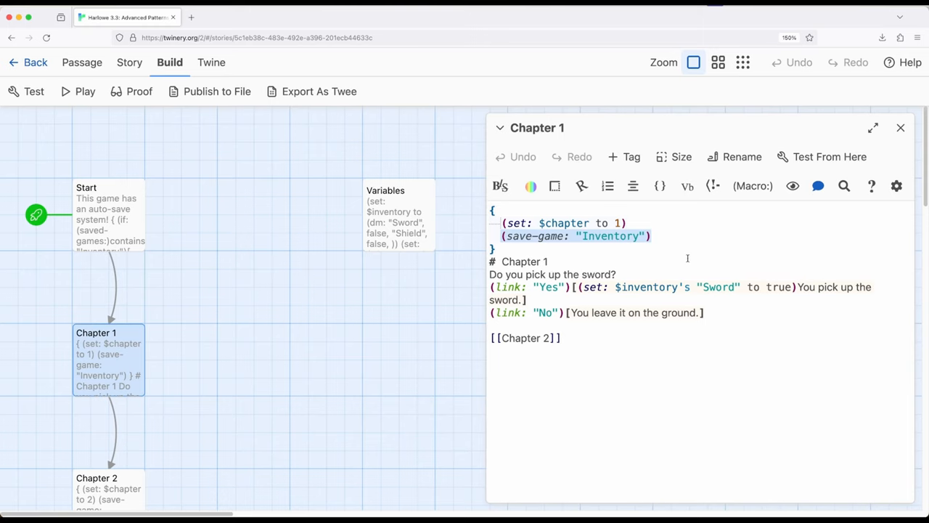
pyautogui.click(901, 128)
pyautogui.click(332, 307)
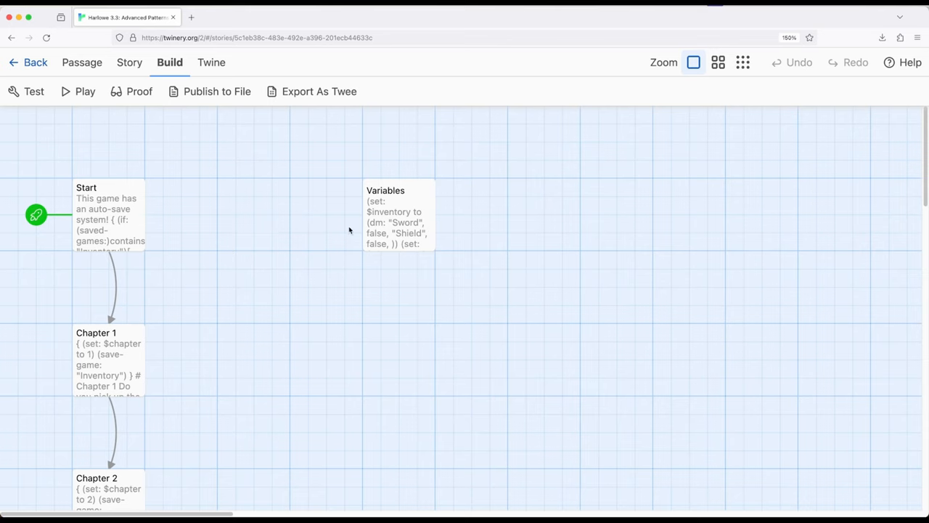
pyautogui.doubleClick(391, 211)
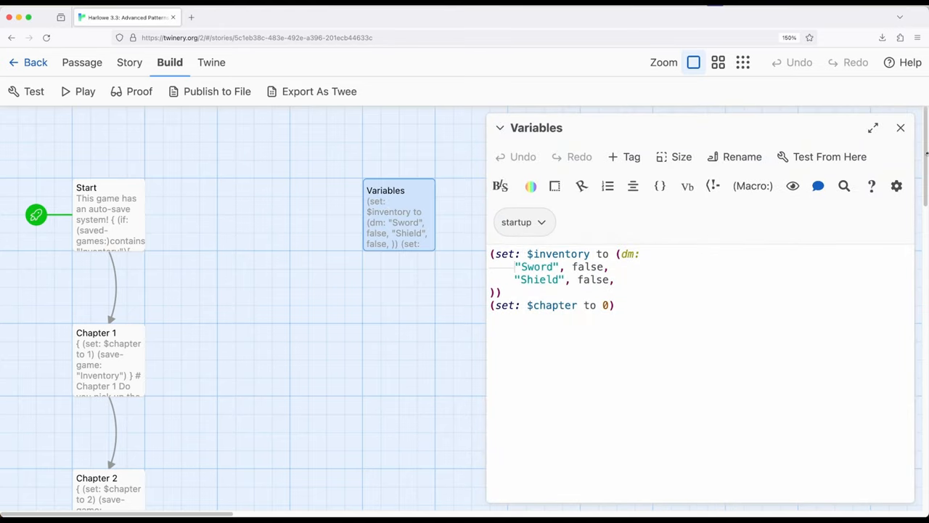
pyautogui.click(900, 127)
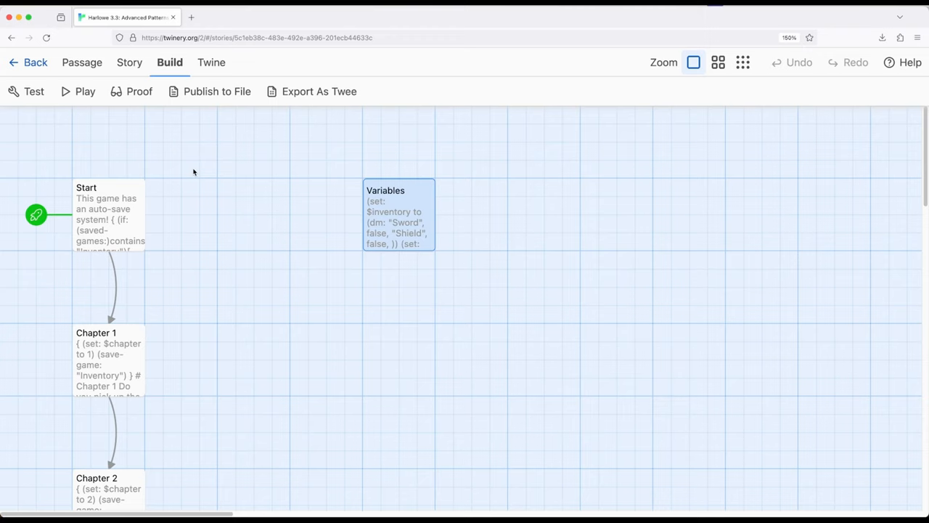
pyautogui.scroll(-1, 216, 218)
pyautogui.scroll(-2, 202, 199)
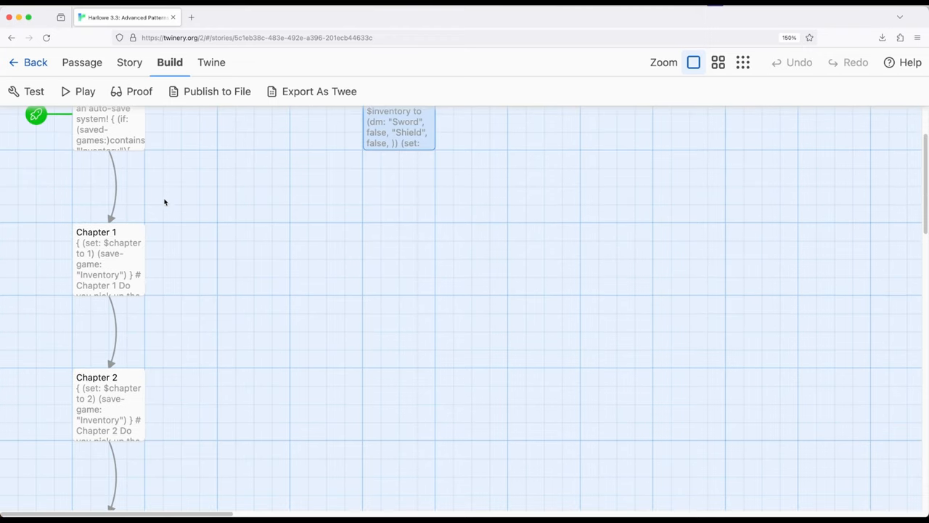
pyautogui.scroll(-2, 195, 330)
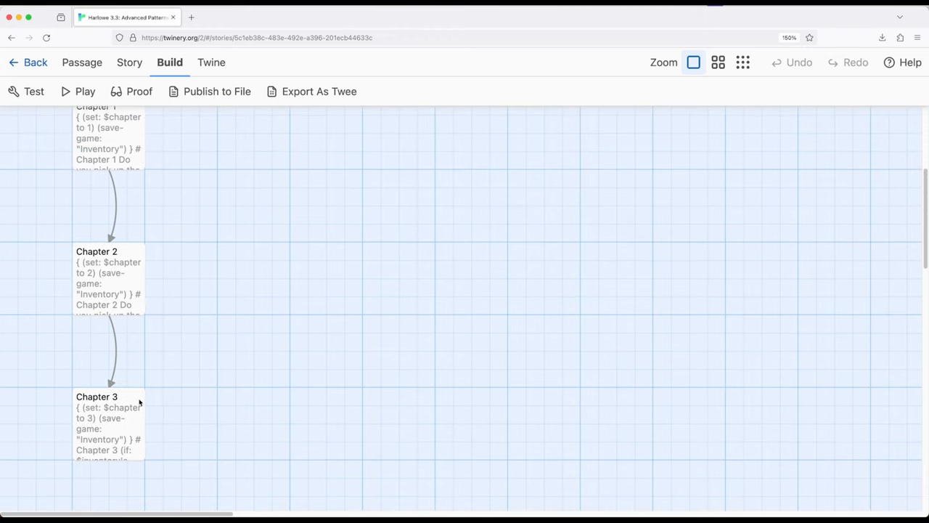
pyautogui.scroll(3, 195, 298)
pyautogui.scroll(3, 194, 290)
pyautogui.doubleClick(131, 230)
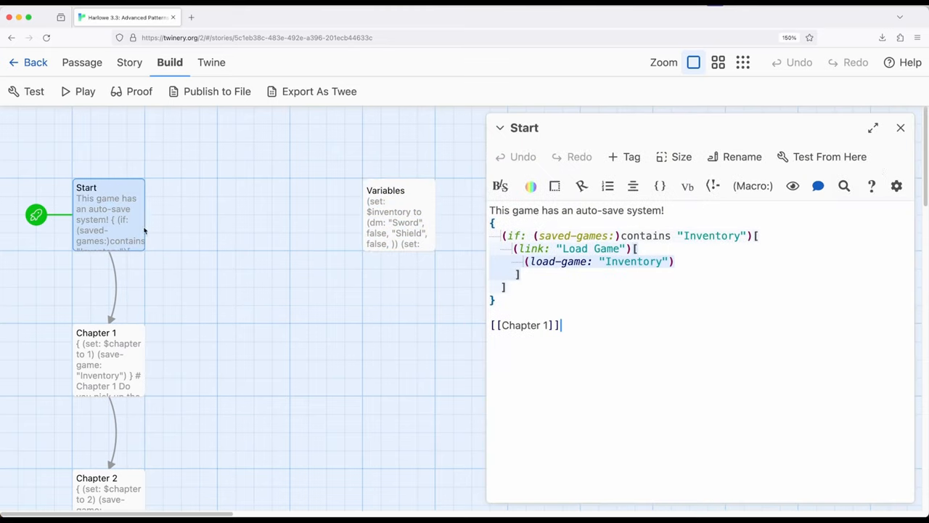
pyautogui.click(900, 125)
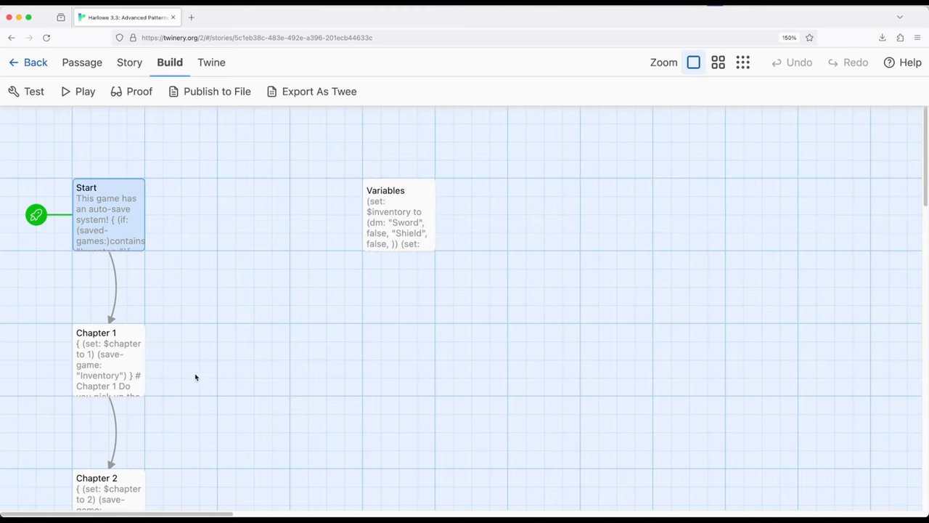
pyautogui.doubleClick(102, 247)
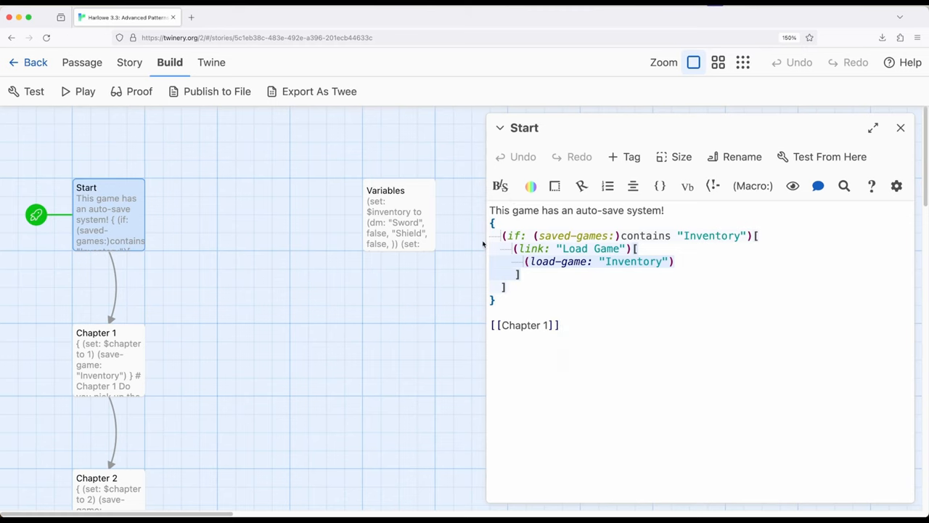
pyautogui.moveTo(501, 233); pyautogui.dragTo(542, 285)
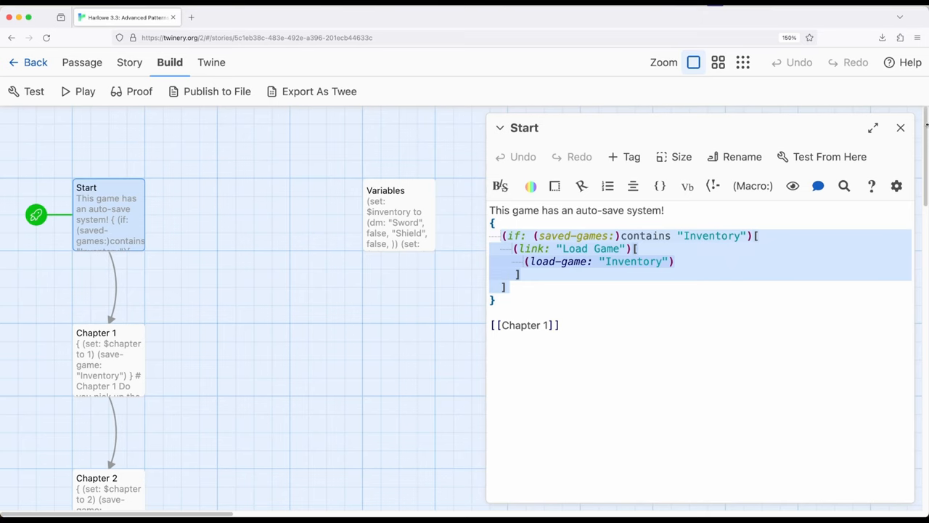
pyautogui.click(900, 127)
pyautogui.scroll(-5, 217, 196)
pyautogui.scroll(-3, 228, 186)
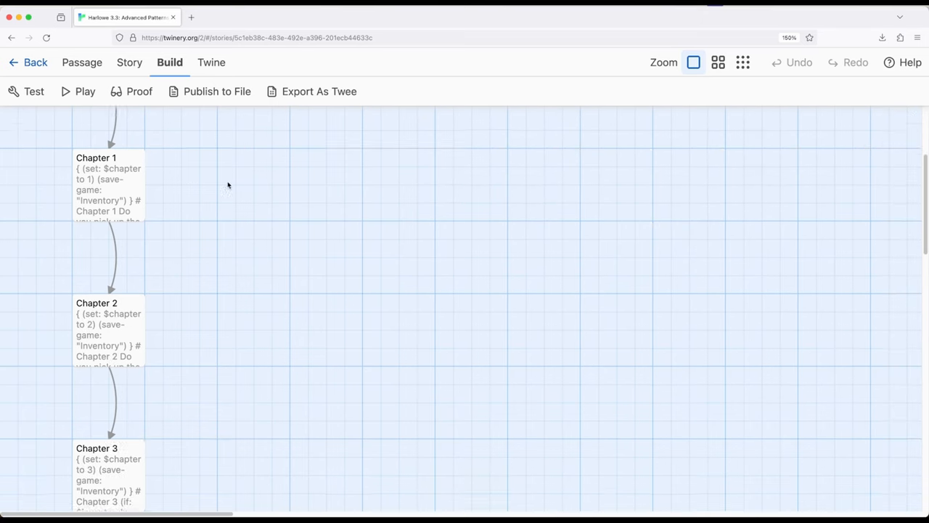
pyautogui.scroll(-2, 228, 185)
pyautogui.scroll(3, 243, 268)
pyautogui.scroll(8, 239, 258)
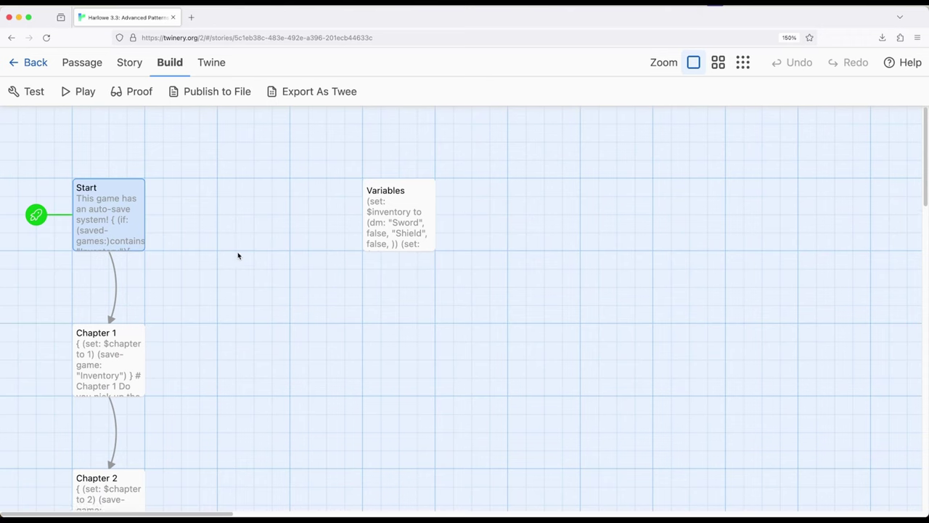
pyautogui.doubleClick(117, 360)
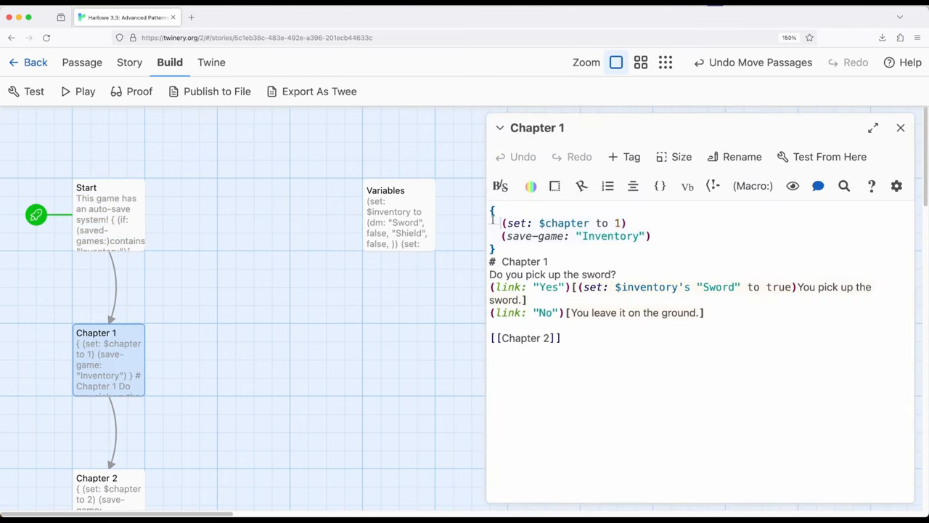
pyautogui.moveTo(491, 210); pyautogui.dragTo(693, 231)
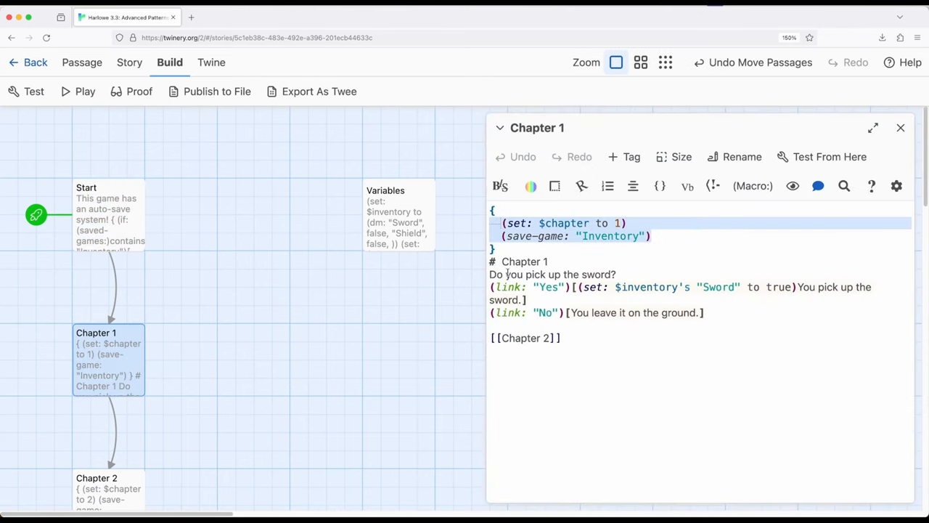
pyautogui.click(901, 128)
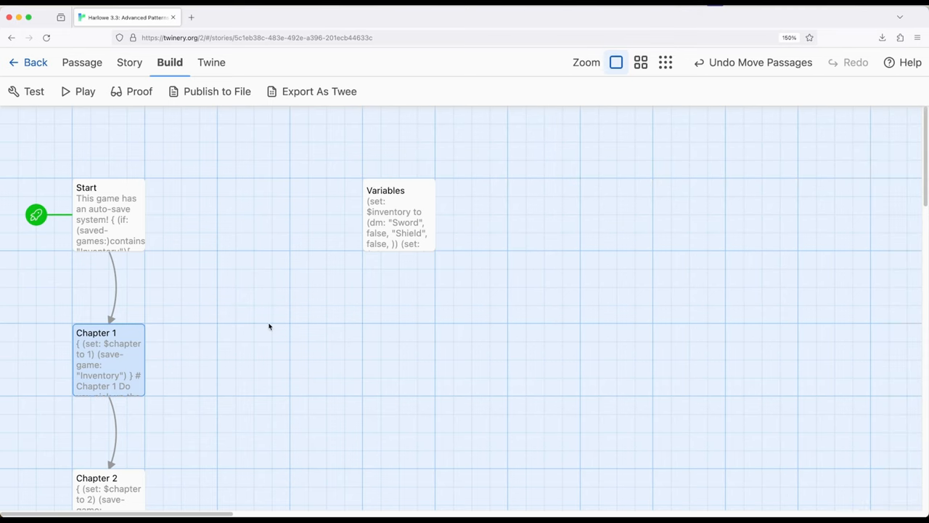
pyautogui.click(268, 327)
pyautogui.scroll(-3, 247, 247)
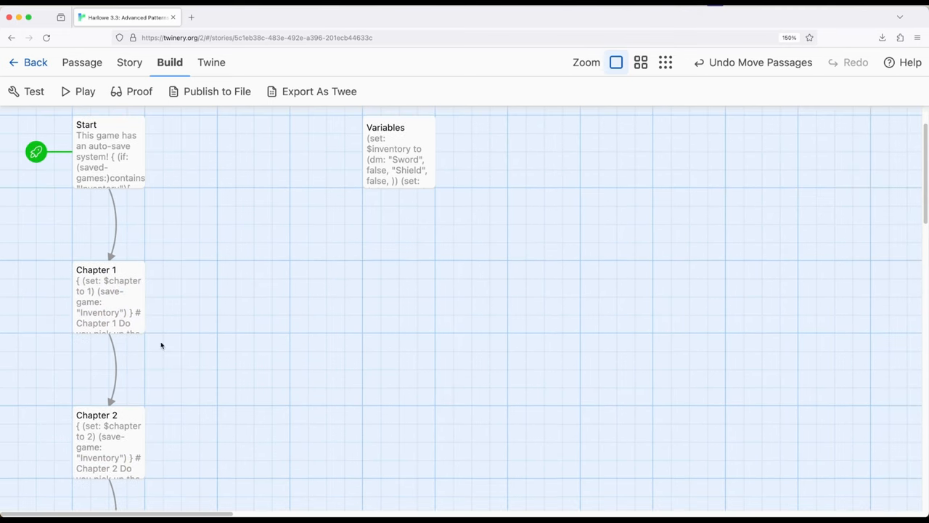
pyautogui.scroll(-4, 161, 345)
pyautogui.scroll(6, 210, 359)
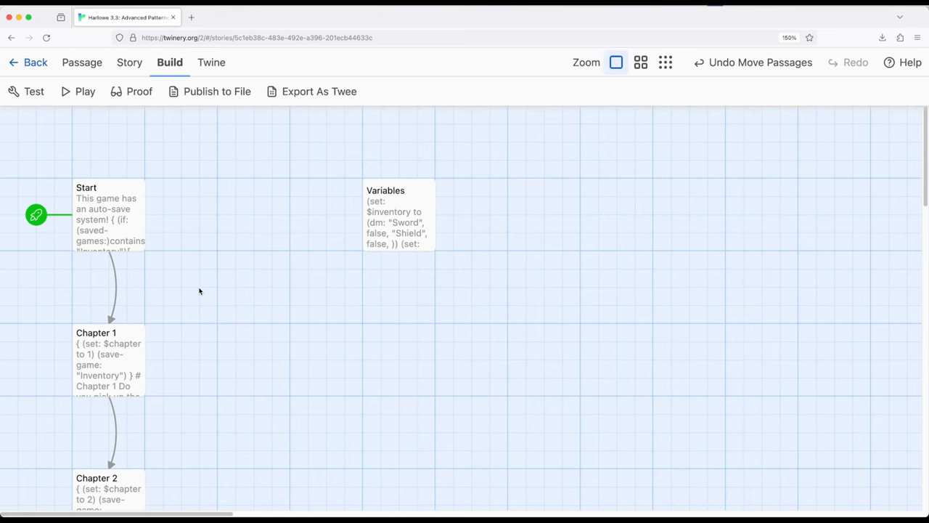
pyautogui.click(97, 228)
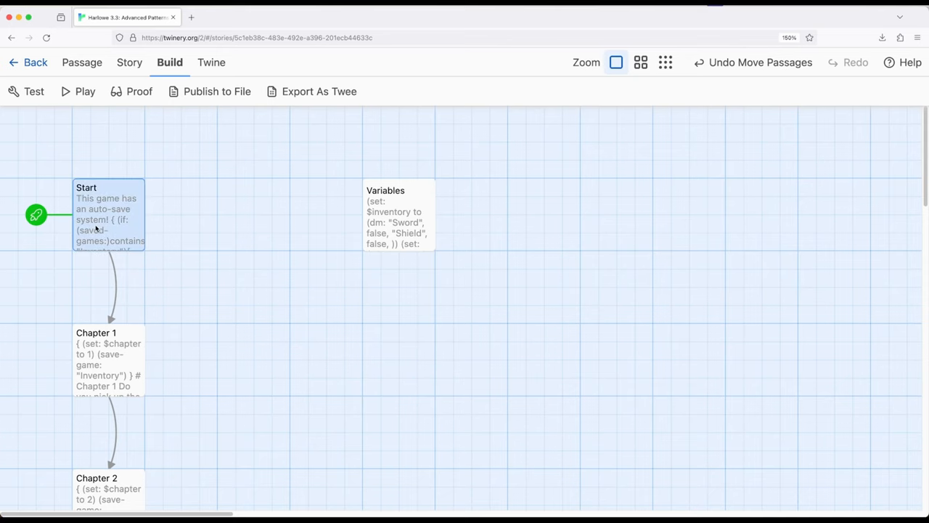
pyautogui.doubleClick(126, 211)
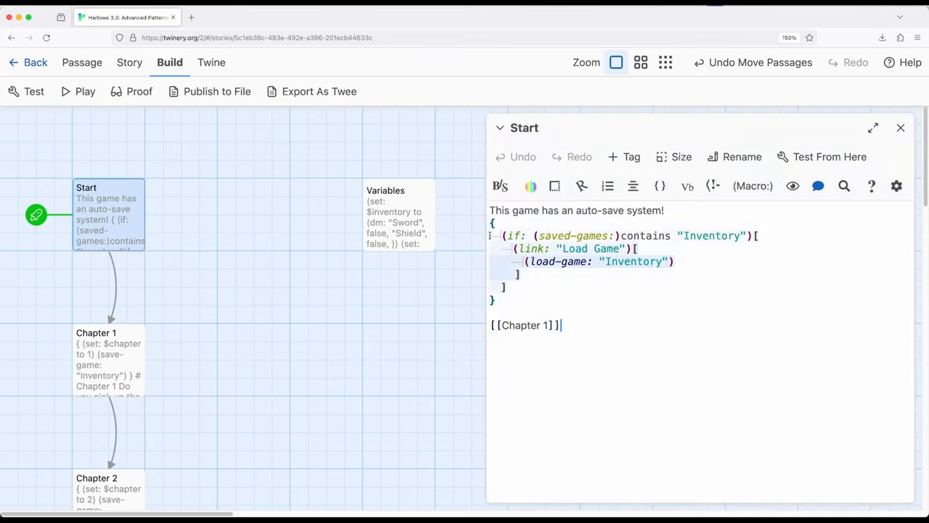
pyautogui.moveTo(562, 234); pyautogui.dragTo(664, 231)
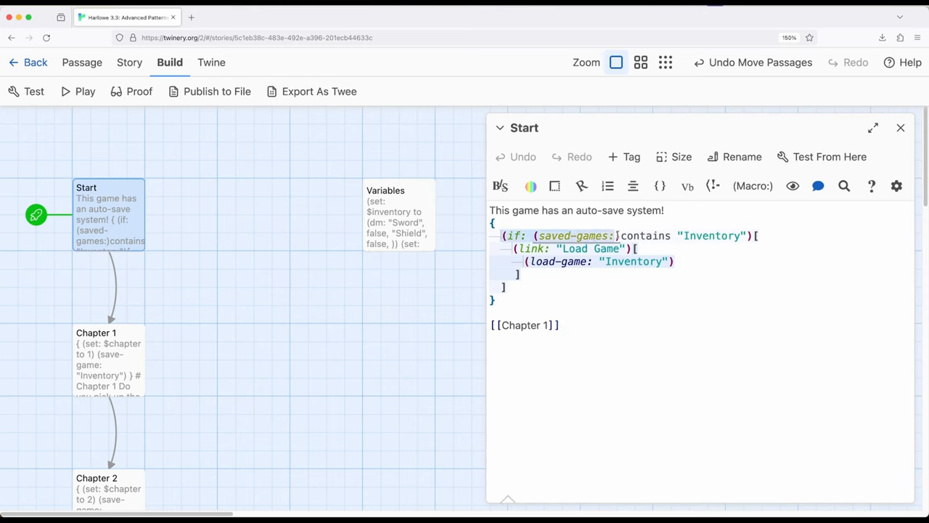
pyautogui.doubleClick(742, 234)
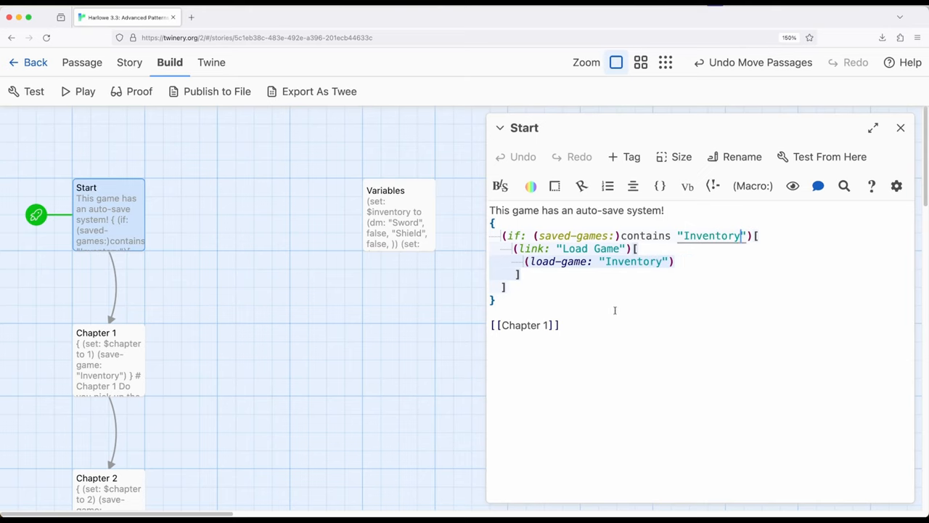
pyautogui.click(901, 128)
pyautogui.click(261, 267)
pyautogui.scroll(-8, 270, 240)
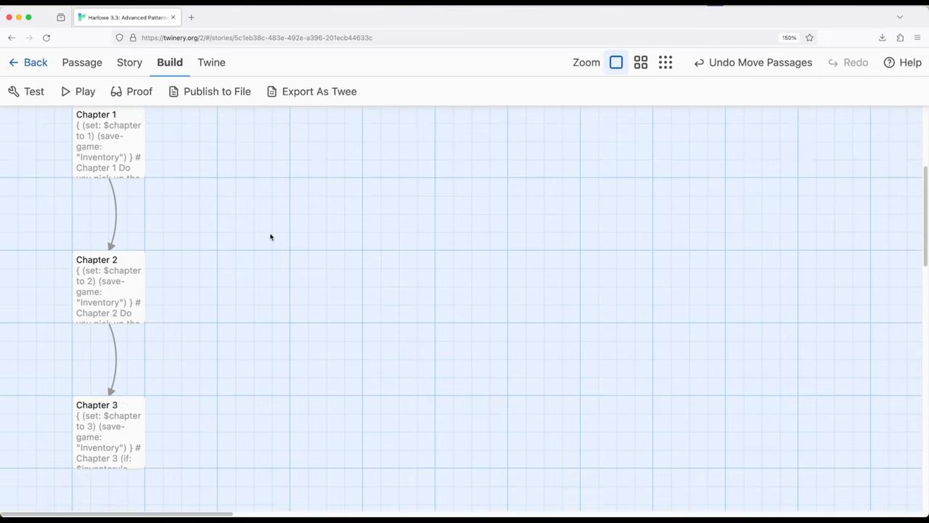
pyautogui.scroll(8, 270, 240)
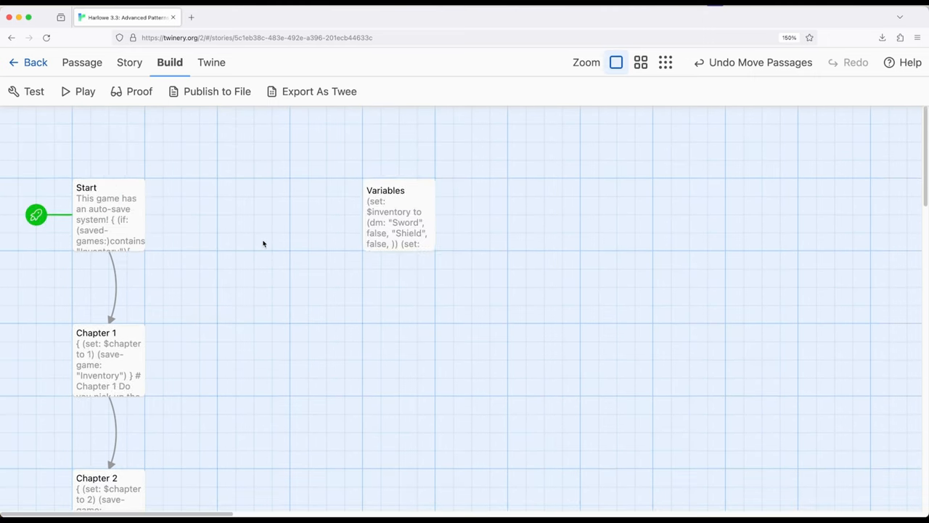